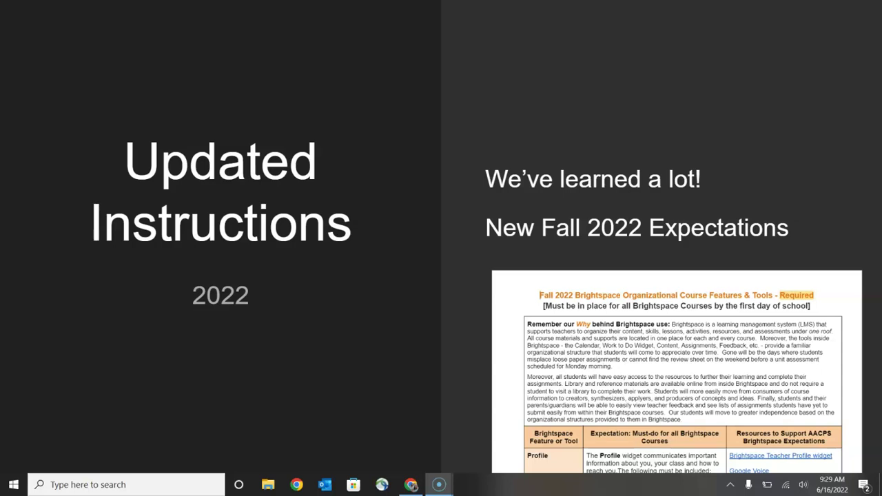
# Exit the Google Slides slideshow to bring up the Brightspace sandbox course homepage.
pyautogui.click(265, 424)
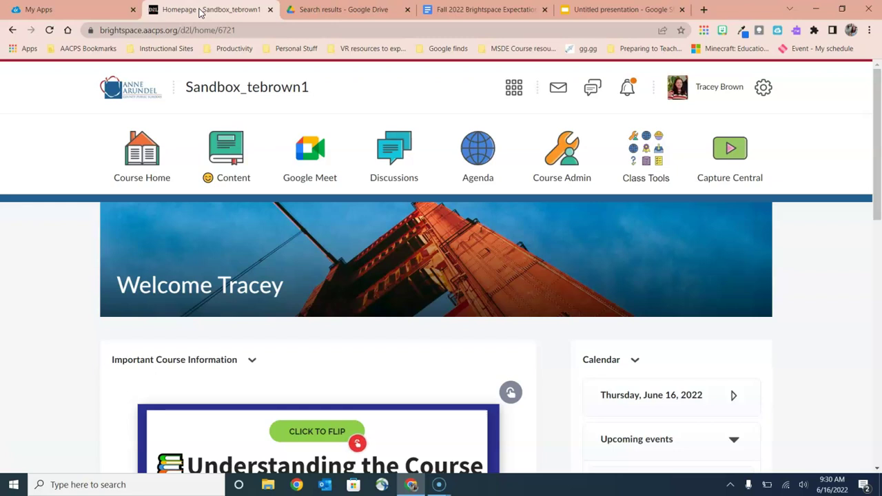
# Create a new Assignment in the MP 1 content unit and start its instructions.
pyautogui.click(230, 157)
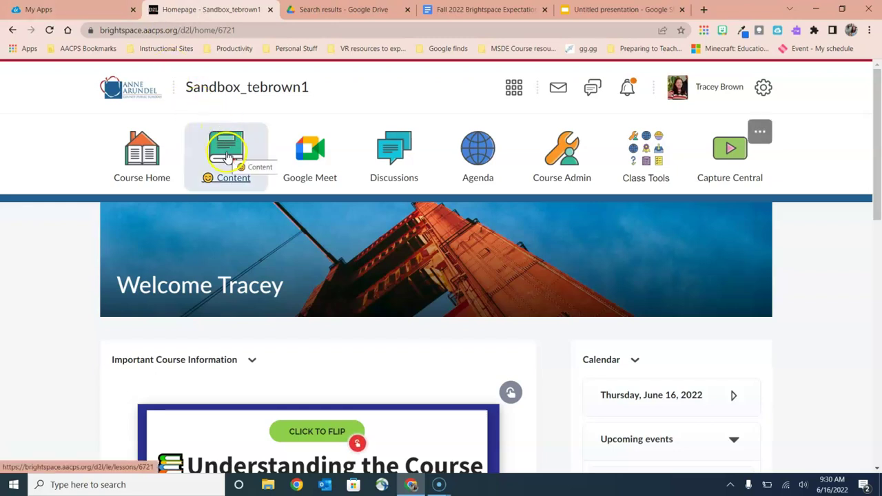
pyautogui.click(230, 157)
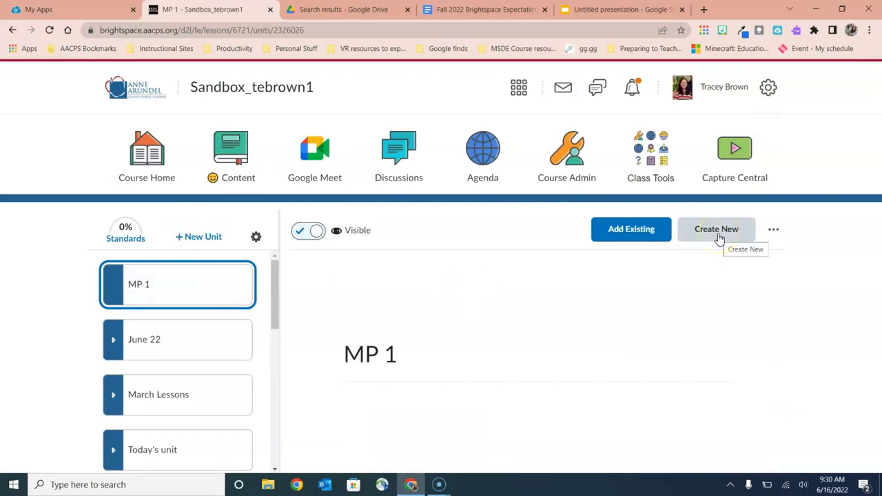
pyautogui.click(717, 234)
pyautogui.click(482, 314)
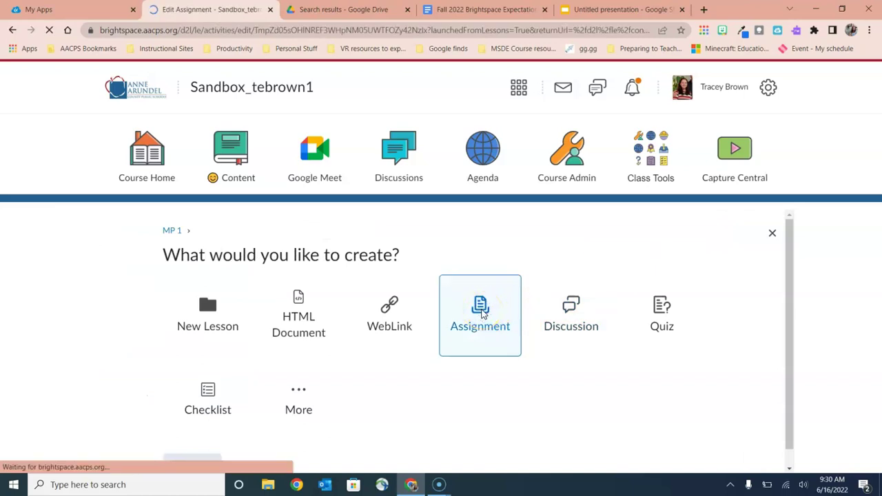
pyautogui.click(144, 279)
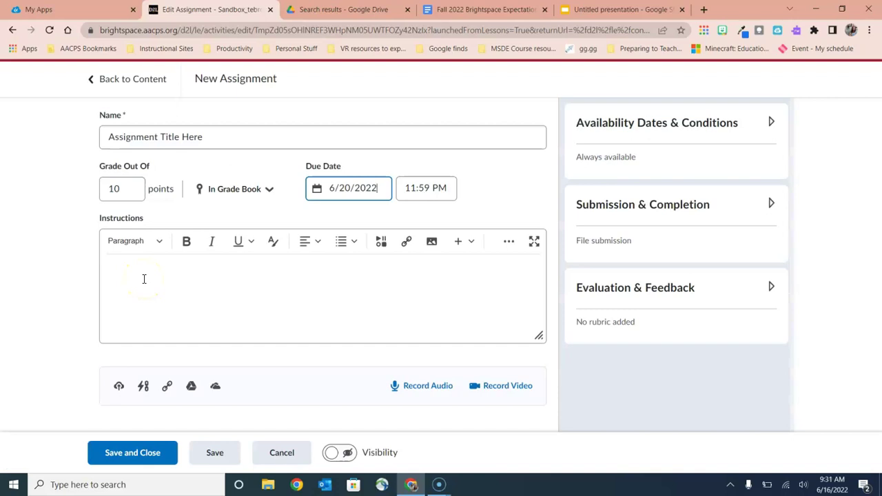
# Paste 'Click the link below:' into the assignment's Instructions box.
pyautogui.click(132, 269)
pyautogui.click(120, 267)
pyautogui.write('Click the link below:')
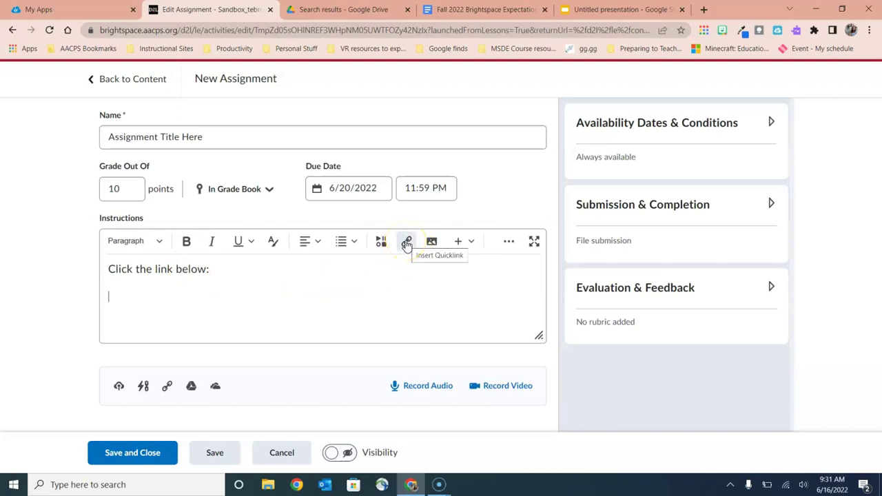
# Insert a Quicklink to Google Assignments under Third Party, using the signed-in Google account.
pyautogui.click(408, 244)
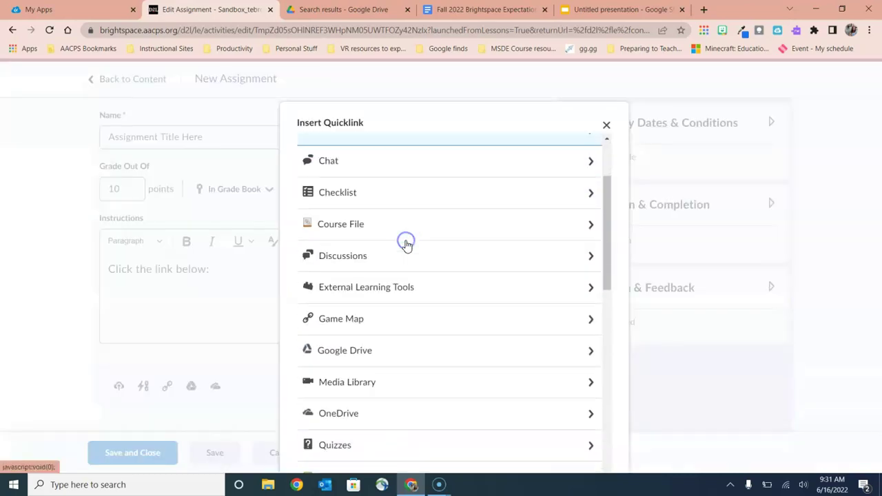
pyautogui.scroll(-2, 407, 247)
pyautogui.scroll(-5, 407, 245)
pyautogui.click(401, 242)
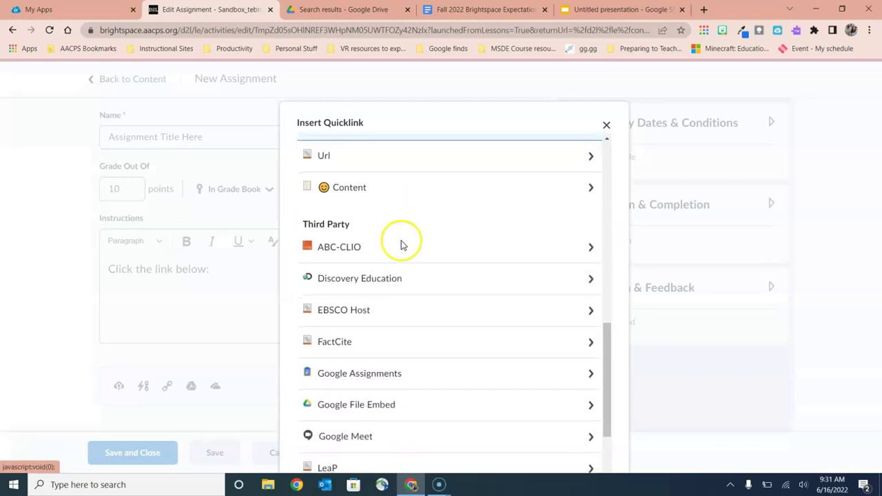
pyautogui.click(346, 381)
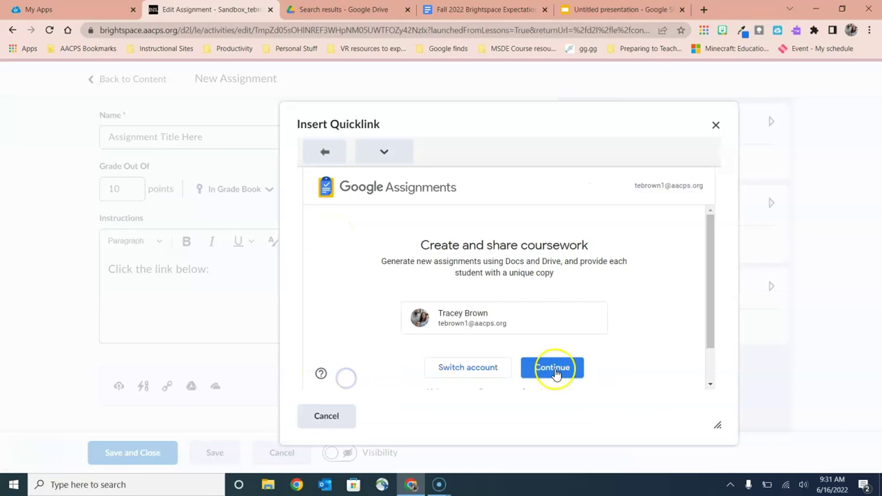
pyautogui.click(555, 369)
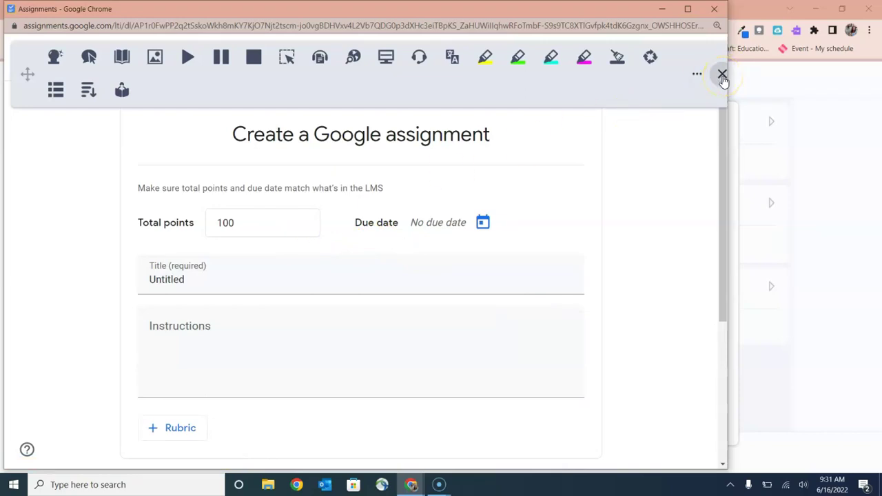
# Fill the Google assignment with 10 points, a title and instructions to open the All About Me attachment.
pyautogui.click(722, 75)
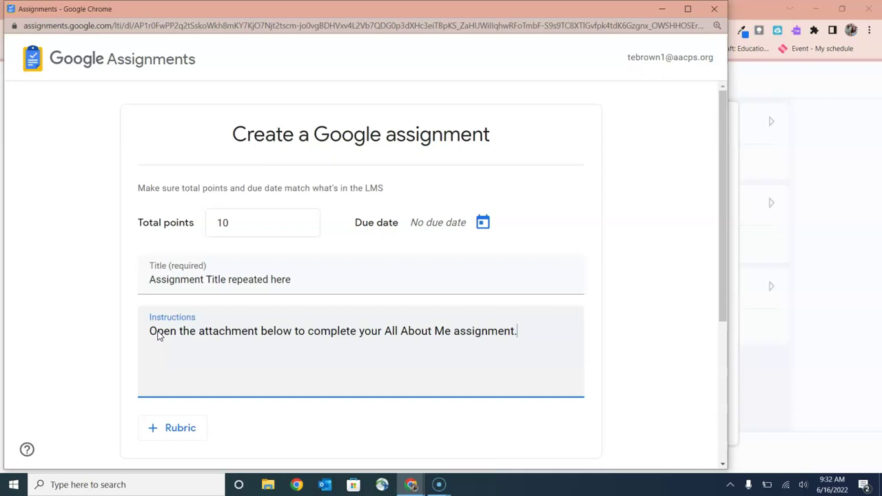
pyautogui.scroll(-1, 157, 336)
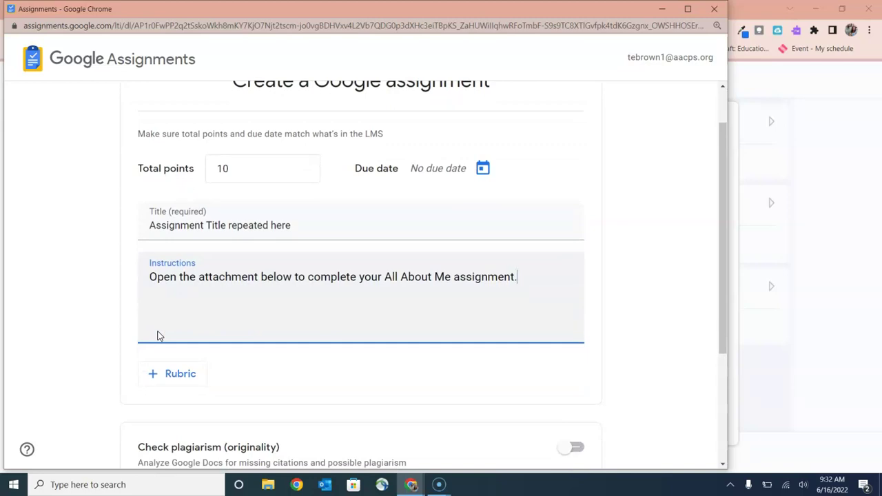
pyautogui.scroll(-2, 155, 335)
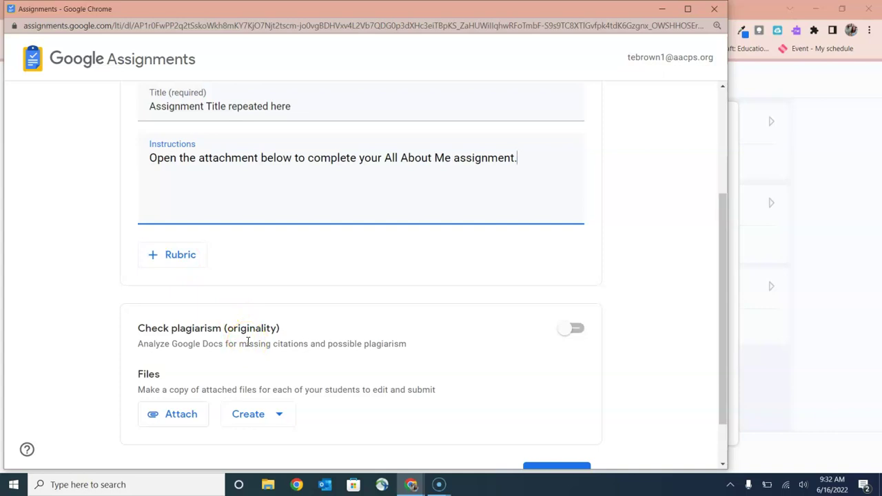
pyautogui.scroll(-1, 248, 342)
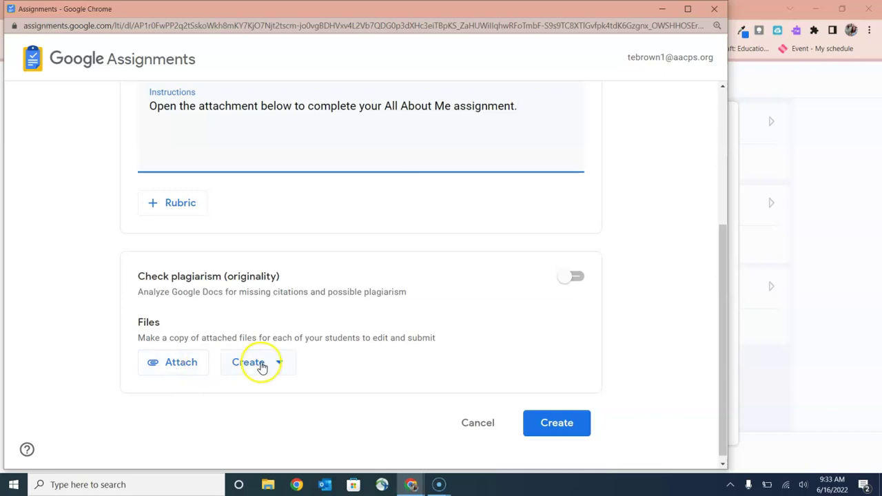
pyautogui.click(279, 365)
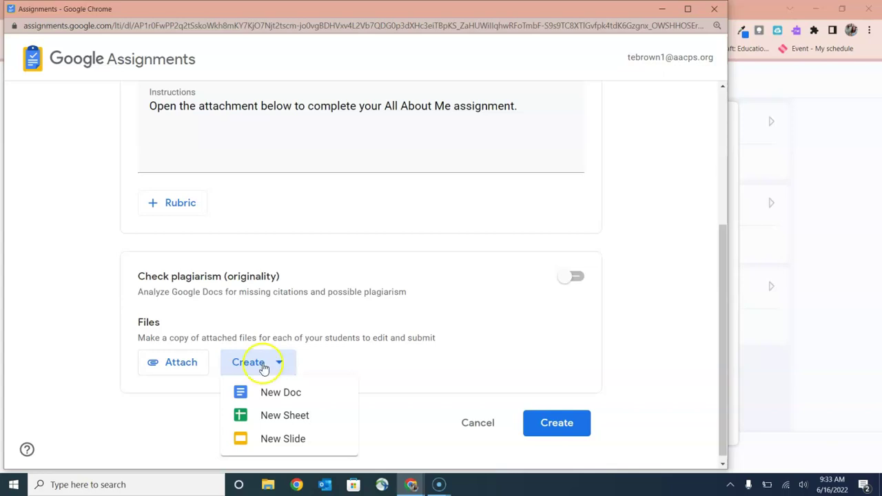
# Attach the All About Me! file from Drive and create the Google assignment.
pyautogui.click(171, 367)
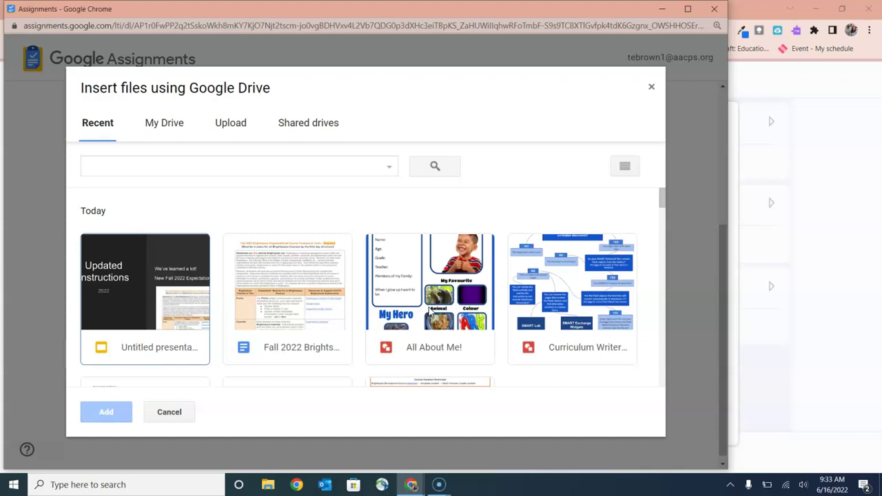
pyautogui.click(434, 296)
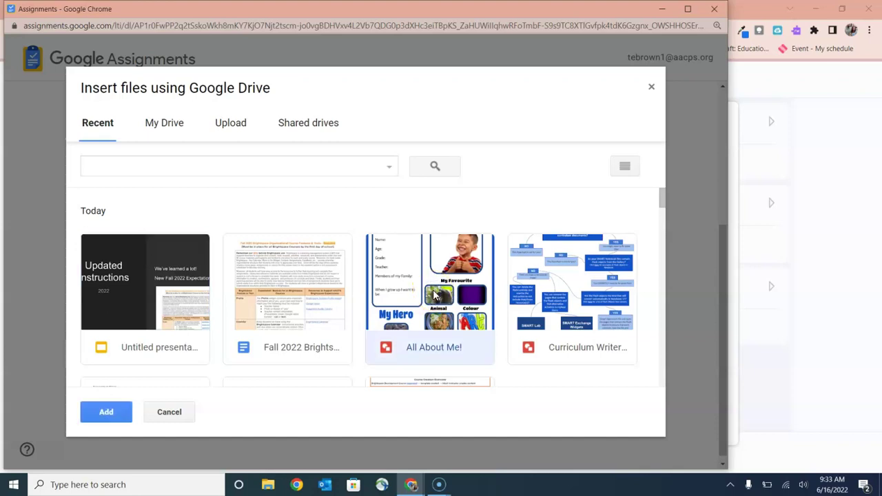
pyautogui.click(108, 415)
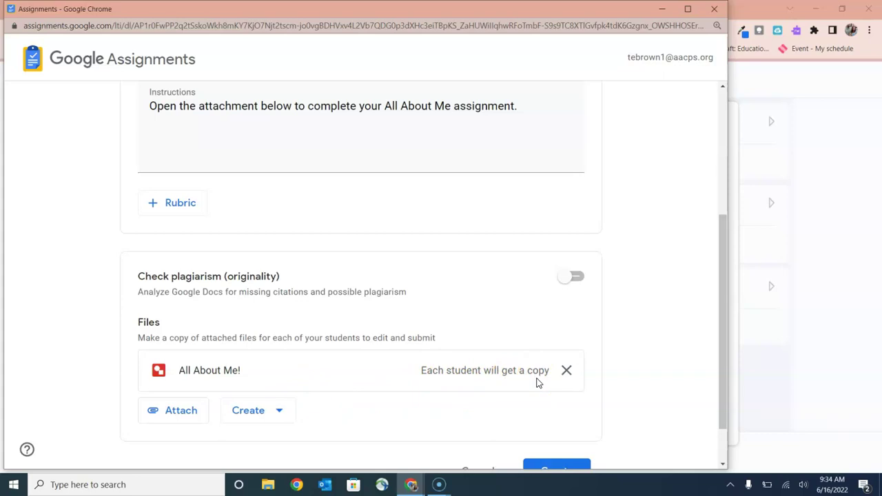
pyautogui.scroll(-1, 539, 383)
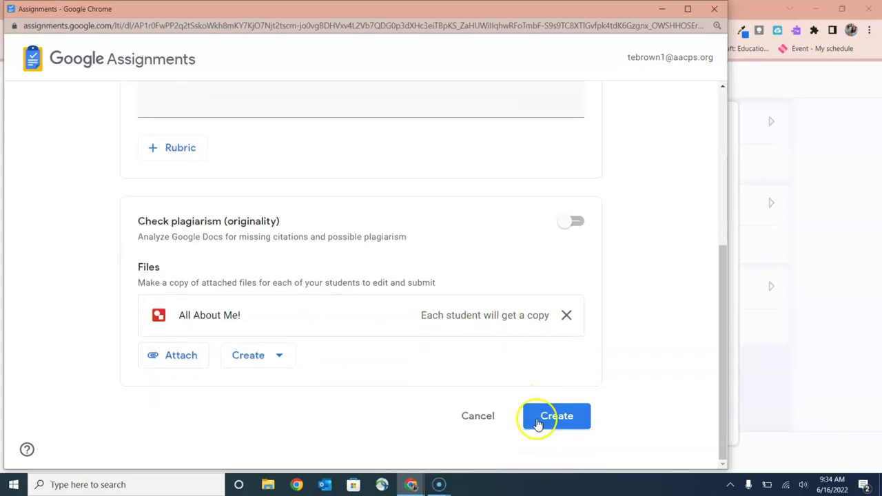
pyautogui.click(558, 421)
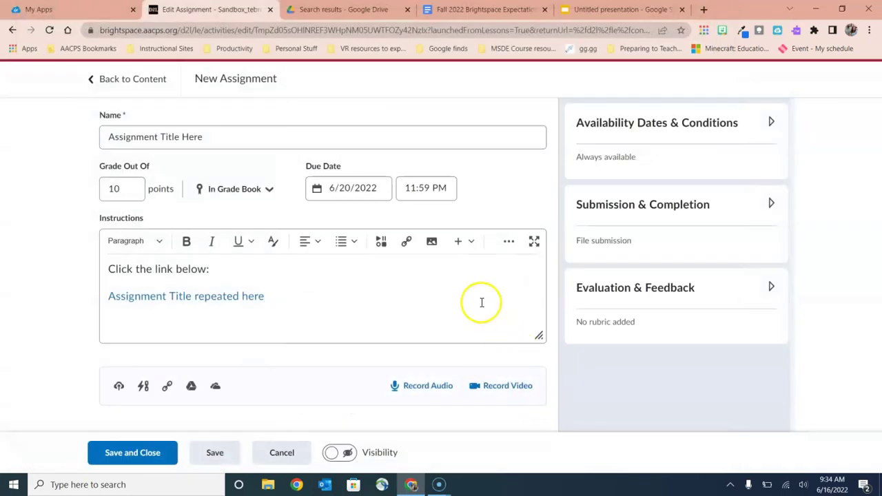
# Place the cursor after the instructions link and keep the 6/20/2022, 11:59 PM due date.
pyautogui.click(482, 302)
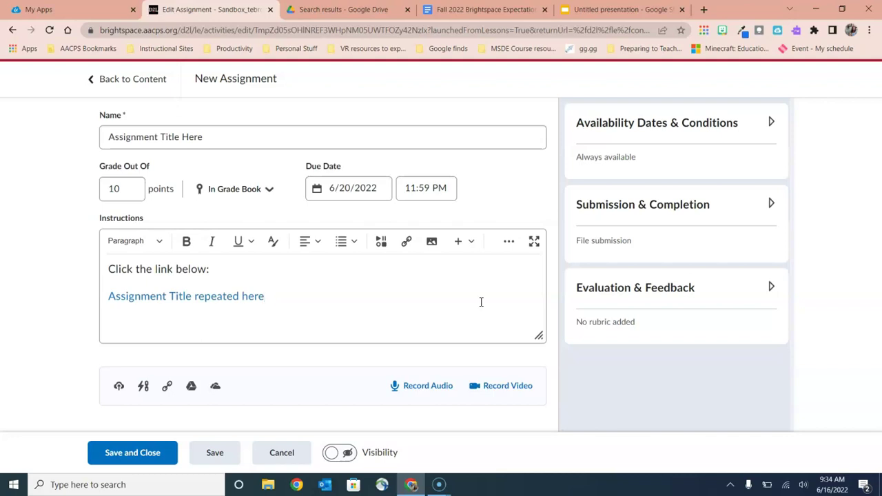
pyautogui.click(349, 198)
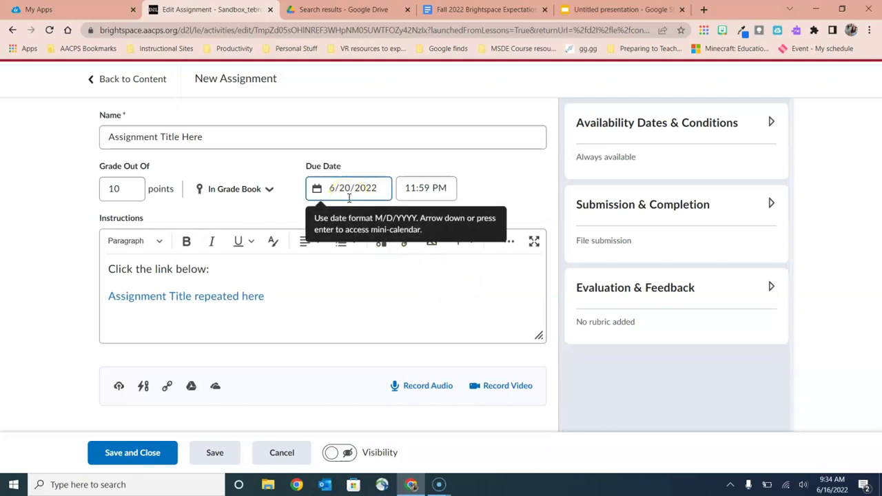
pyautogui.click(322, 201)
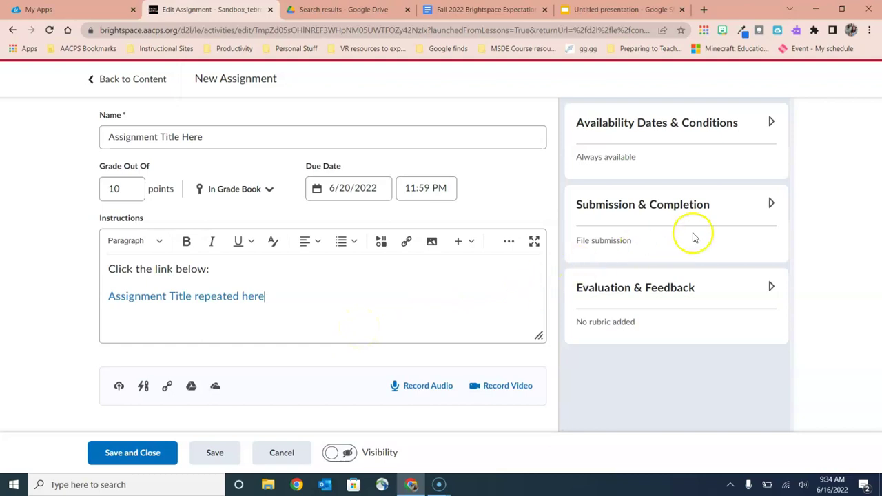
# Expand the Submission & Completion panel to view its Individual Assignment and File submission settings.
pyautogui.click(771, 205)
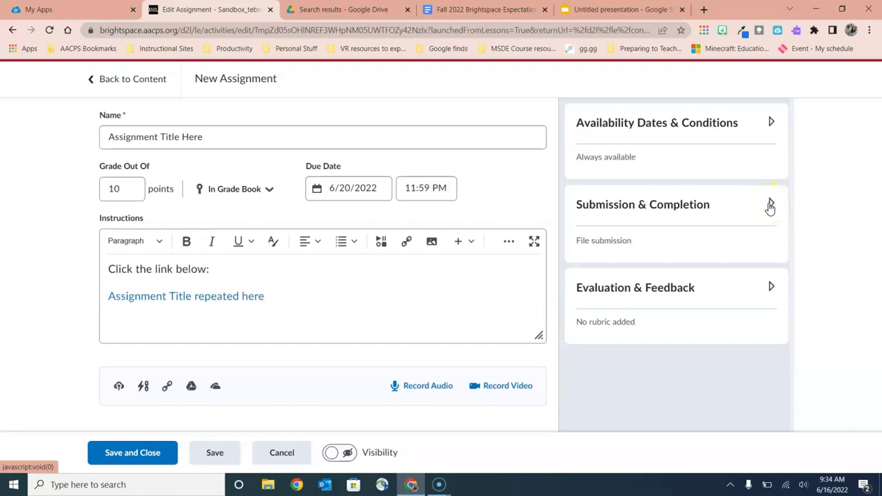
pyautogui.click(771, 205)
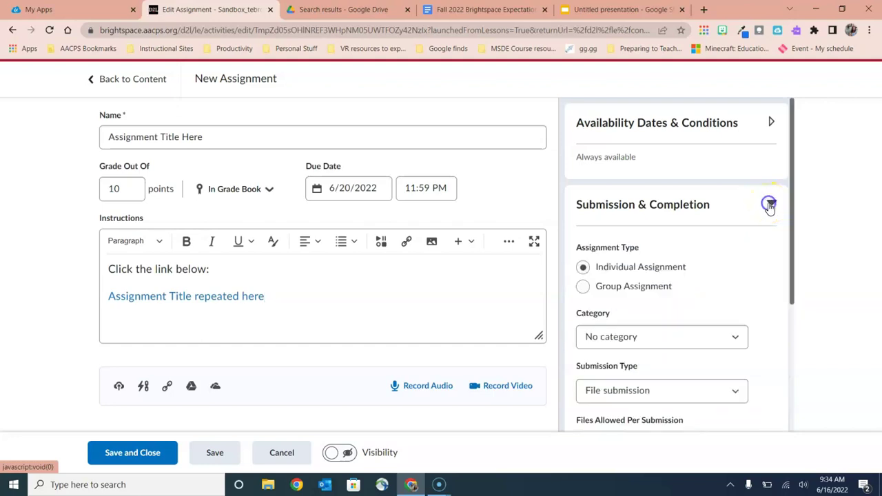
pyautogui.click(720, 232)
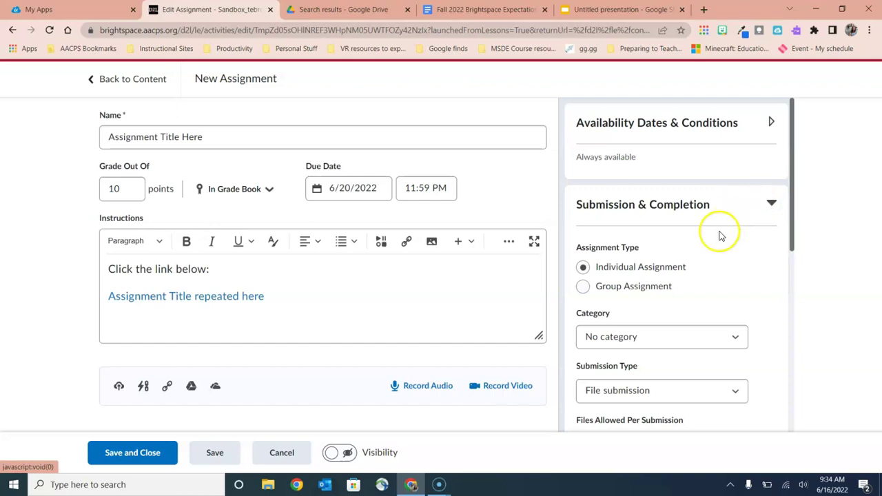
pyautogui.scroll(-1, 715, 249)
pyautogui.scroll(-1, 715, 249)
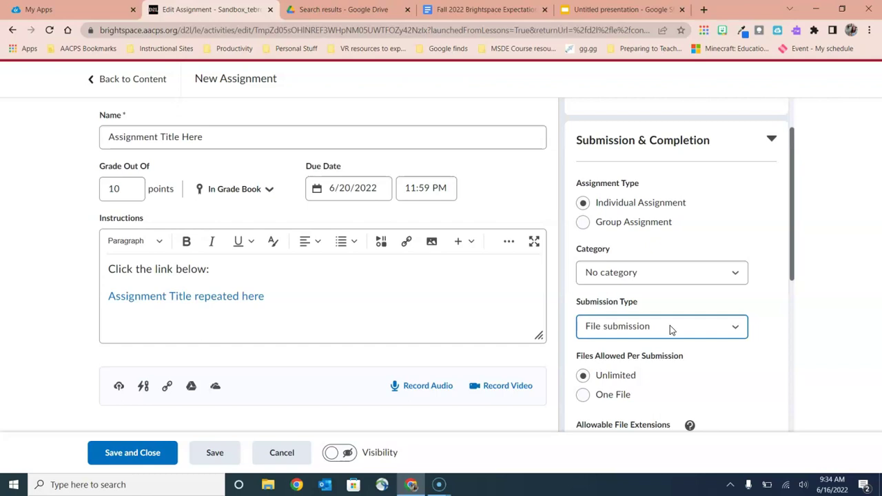
pyautogui.scroll(-1, 670, 325)
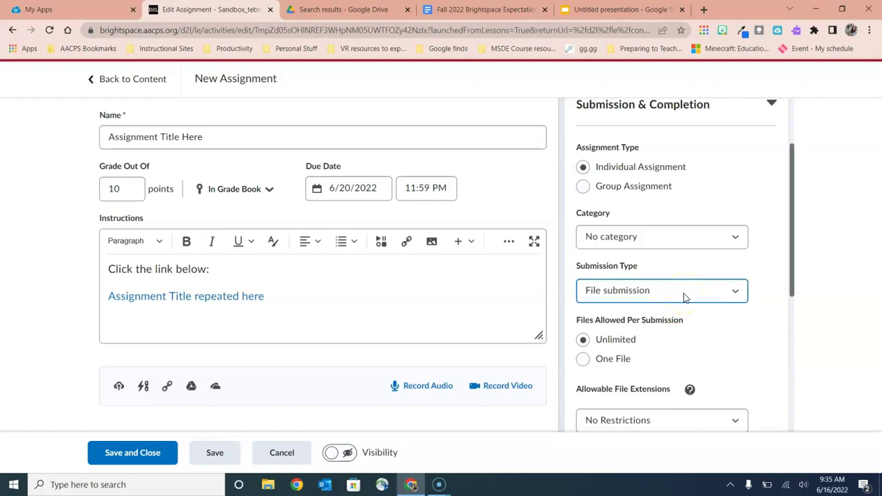
# Switch the Submission Type dropdown from File submission to External Tool submission.
pyautogui.click(685, 297)
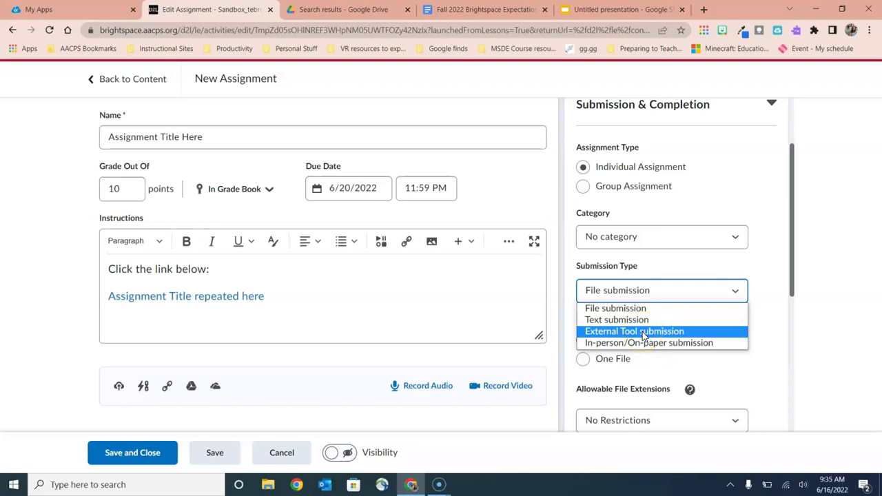
pyautogui.click(643, 332)
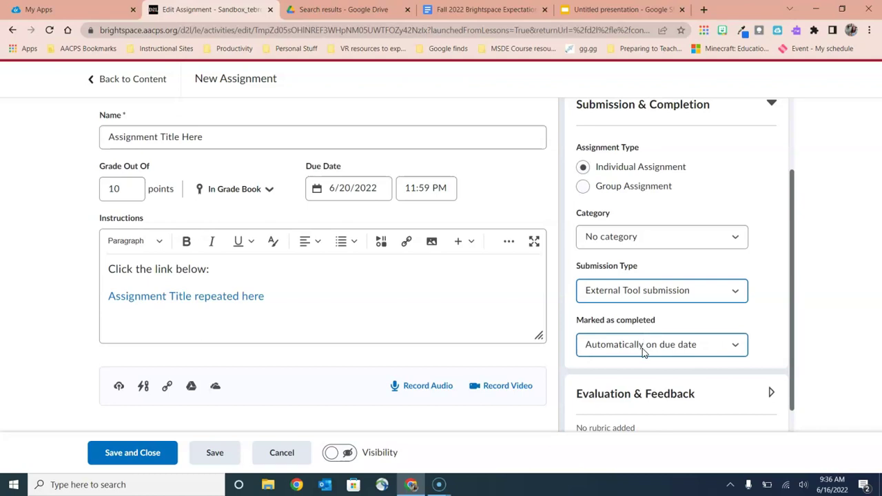
# Set Marked as completed to Manually by learners.
pyautogui.click(643, 348)
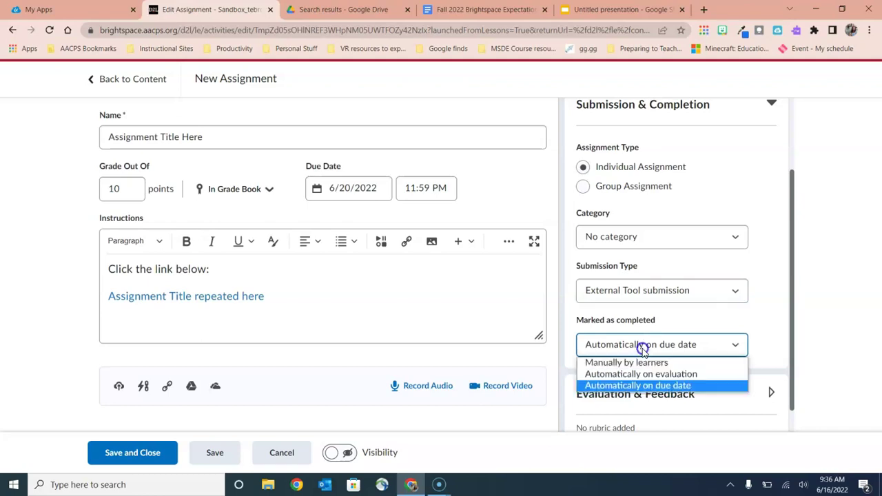
pyautogui.click(610, 365)
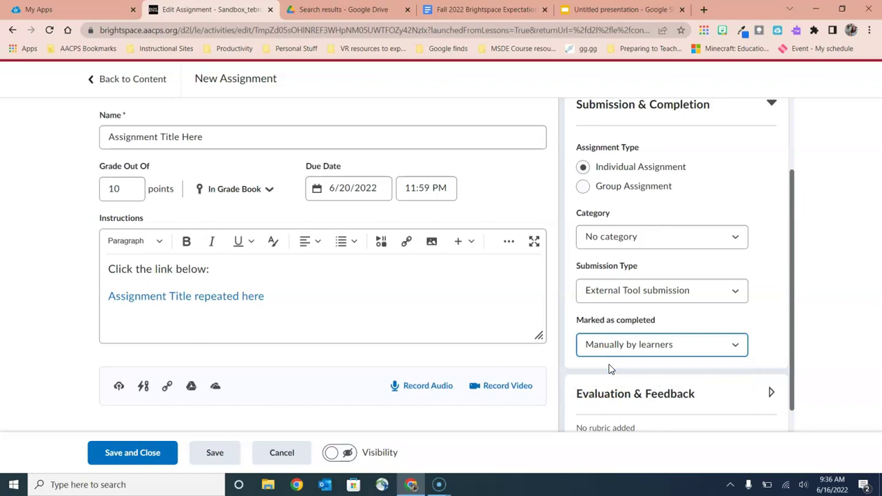
# Turn on the assignment's visibility and save it, placing it under MP 1 due Jun 20, 2022.
pyautogui.click(342, 458)
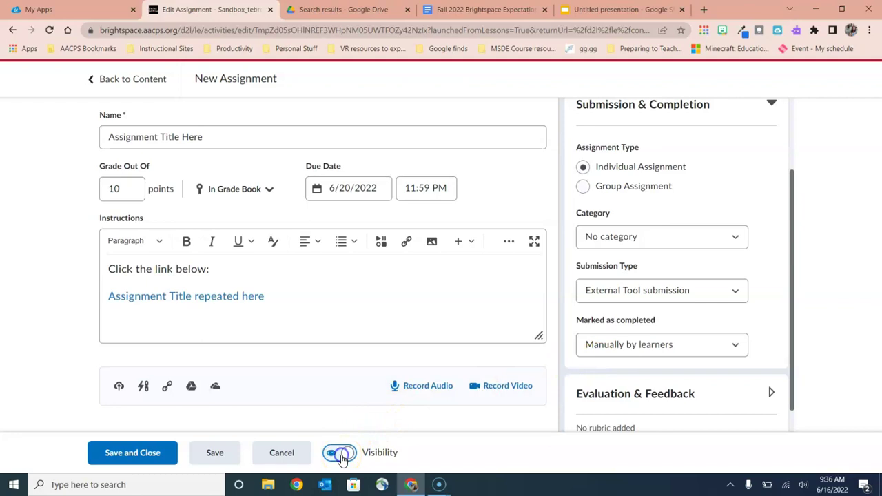
pyautogui.click(144, 453)
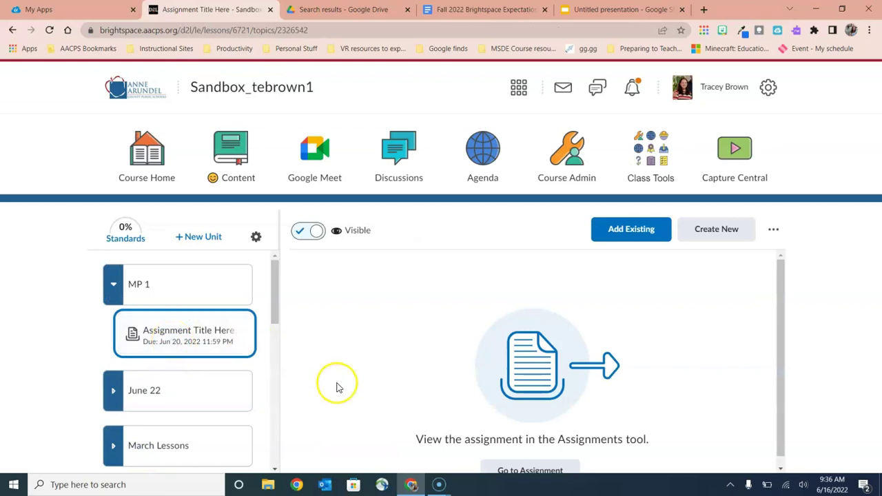
pyautogui.scroll(-1, 338, 387)
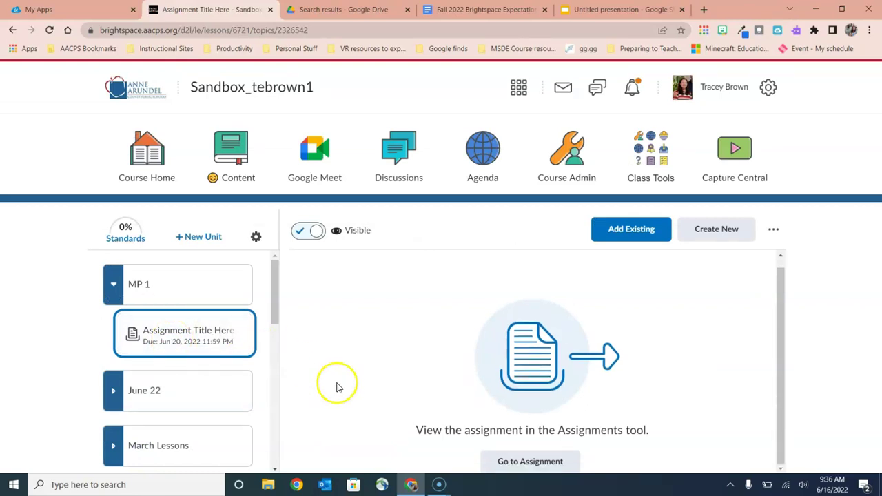